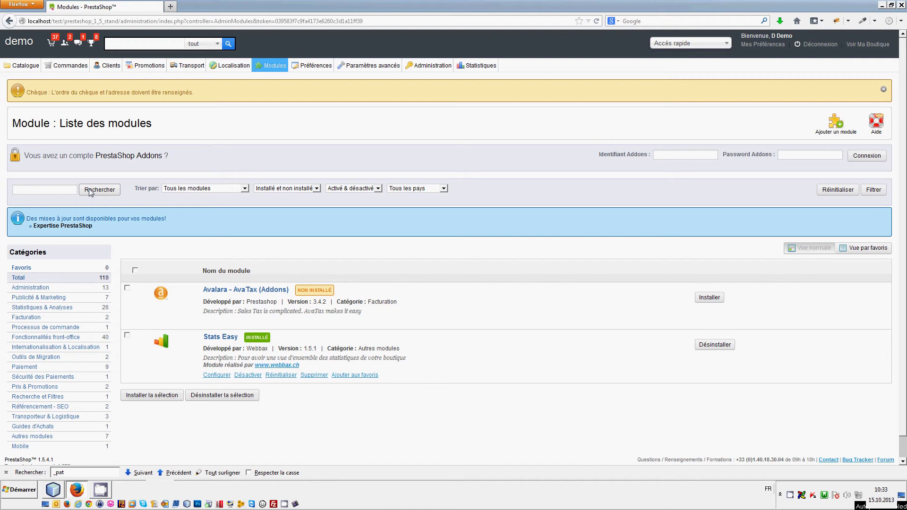
# Open the Stats Easy module's configuration and review the order statuses assigned to paid, awaiting payment and deleted/refunded
pyautogui.moveTo(471, 66)
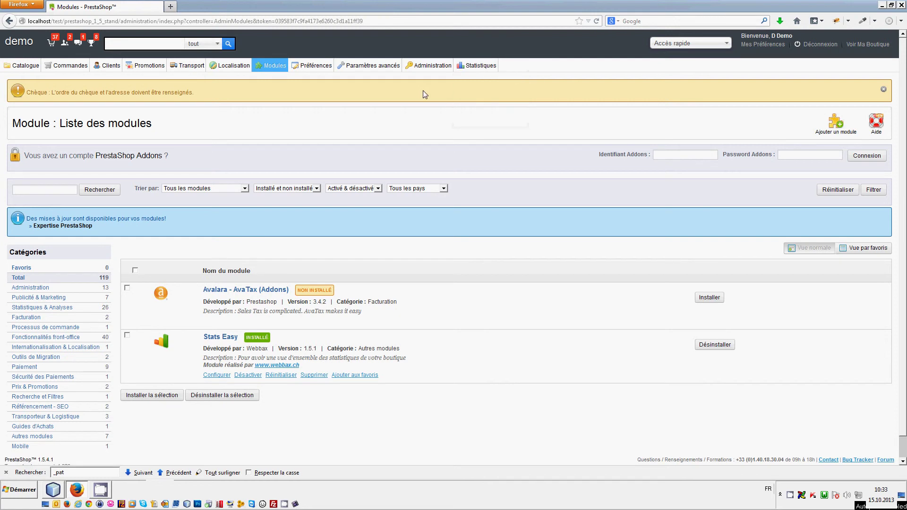
pyautogui.click(218, 375)
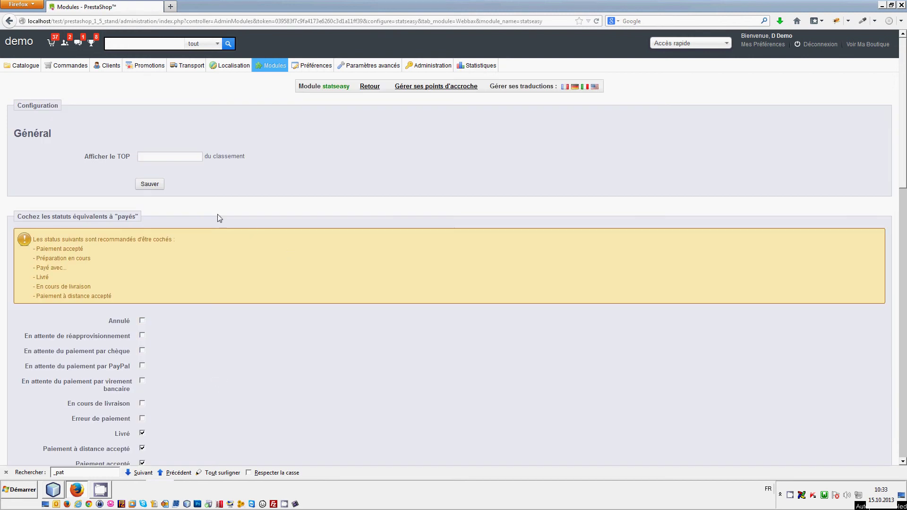
pyautogui.scroll(-2, 209, 213)
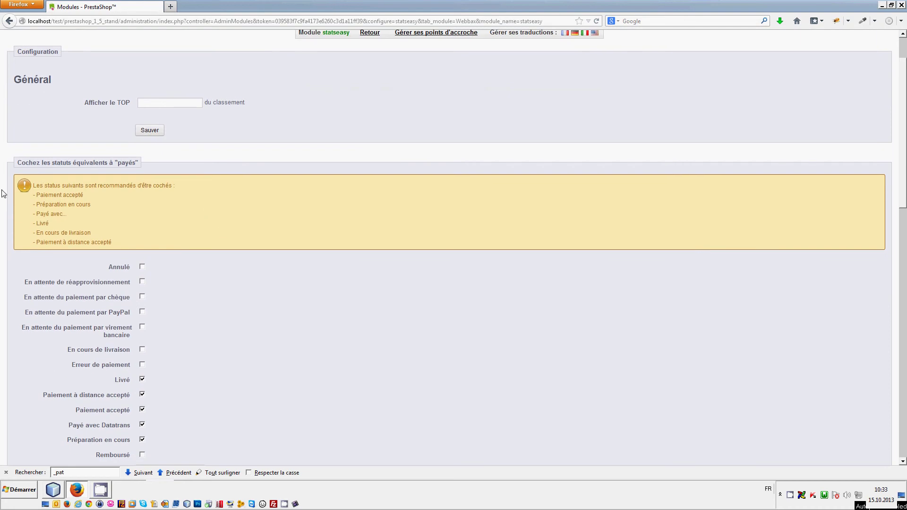
pyautogui.scroll(-4, 193, 162)
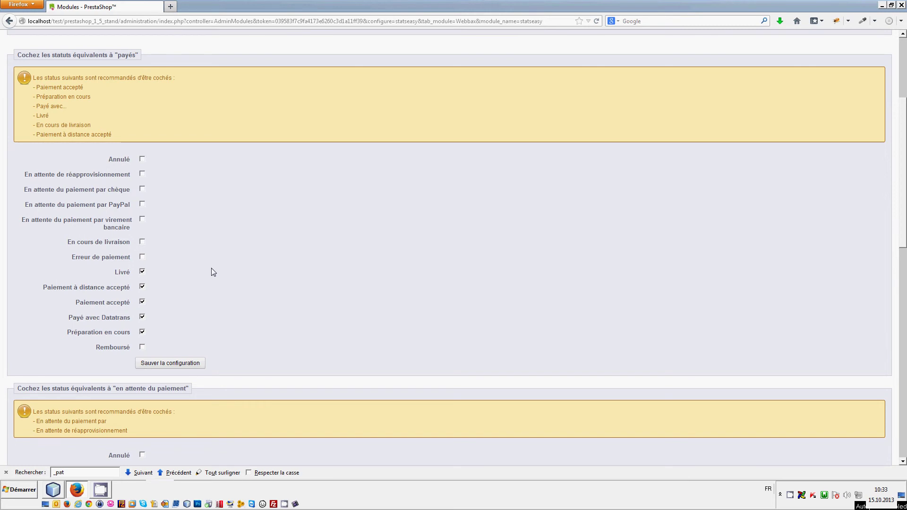
pyautogui.scroll(-5, 214, 272)
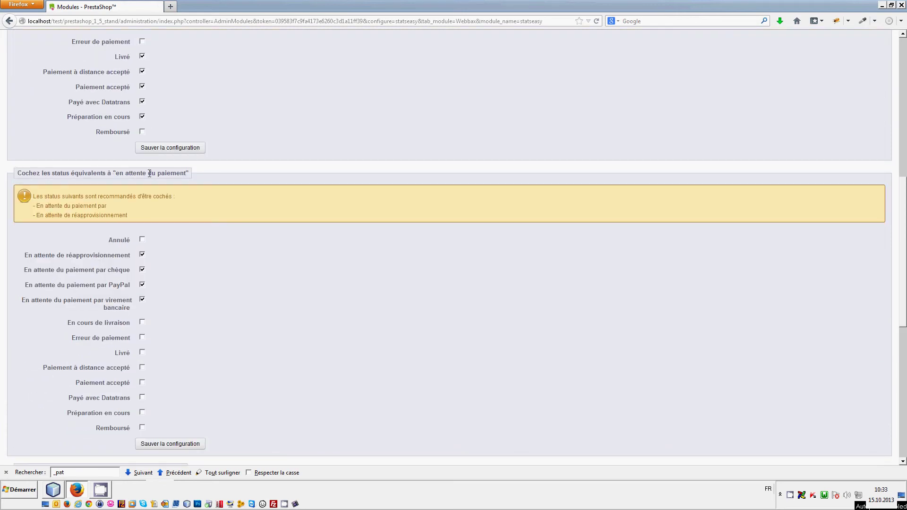
pyautogui.scroll(-5, 127, 174)
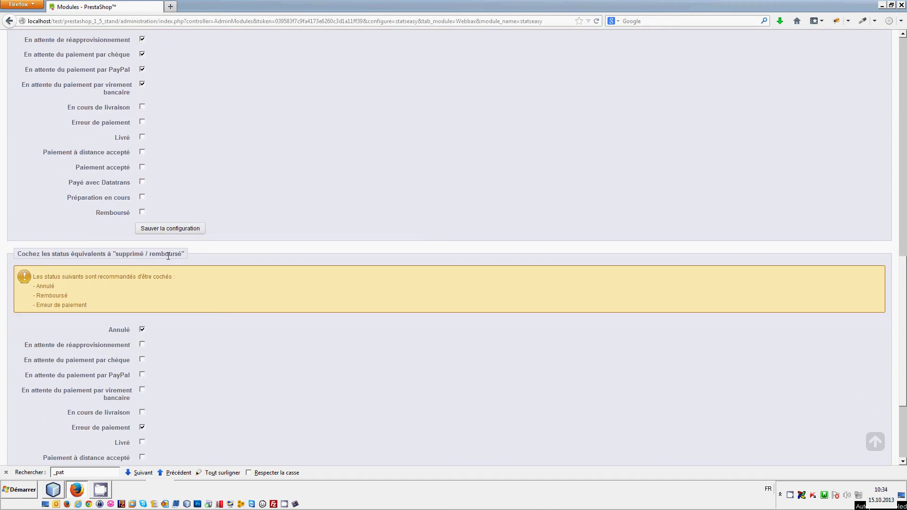
pyautogui.scroll(-2, 264, 264)
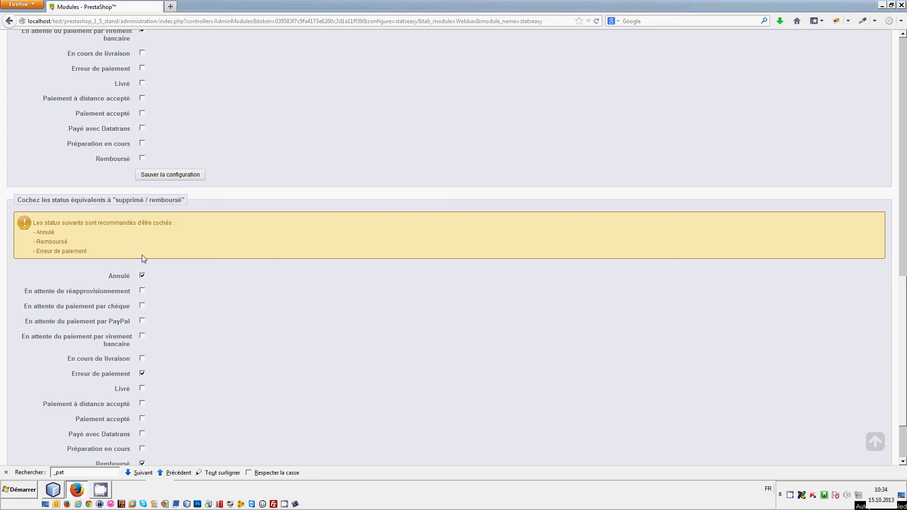
pyautogui.scroll(10, 232, 152)
pyautogui.scroll(8, 233, 95)
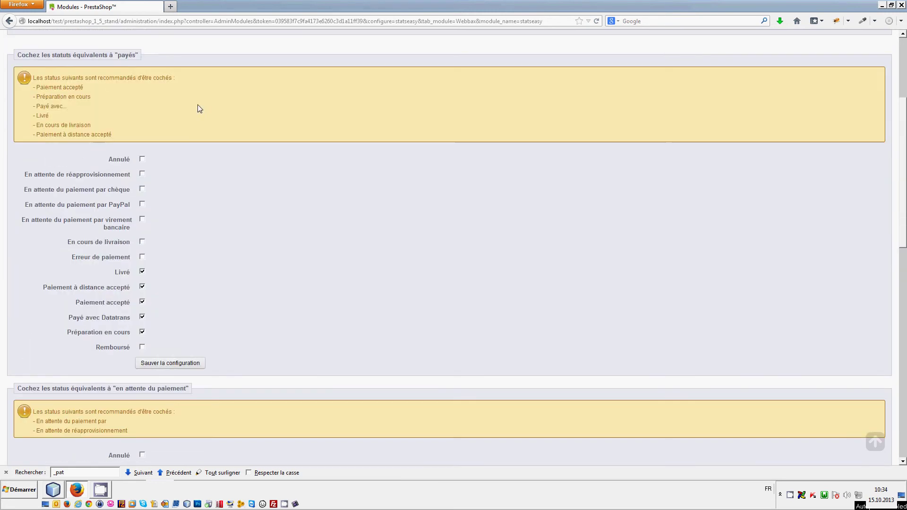
pyautogui.scroll(-12, 197, 108)
pyautogui.scroll(-9, 282, 287)
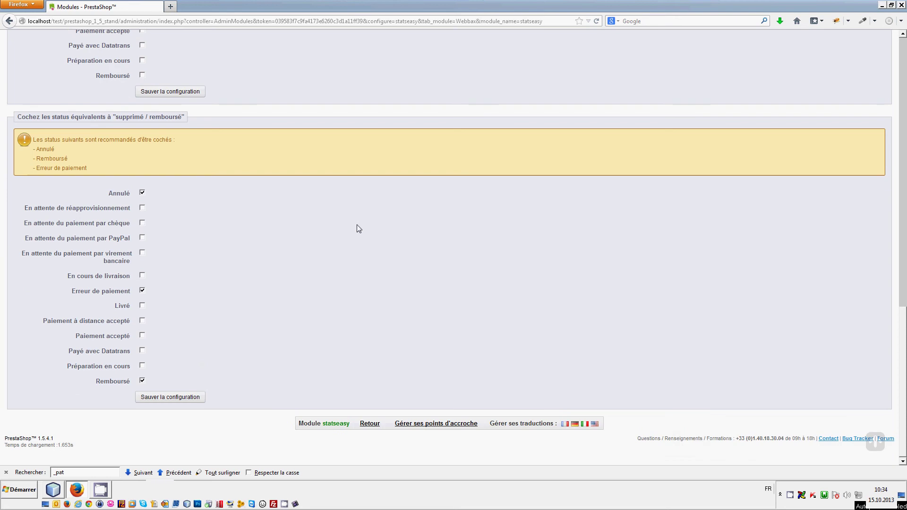
pyautogui.scroll(20, 755, 113)
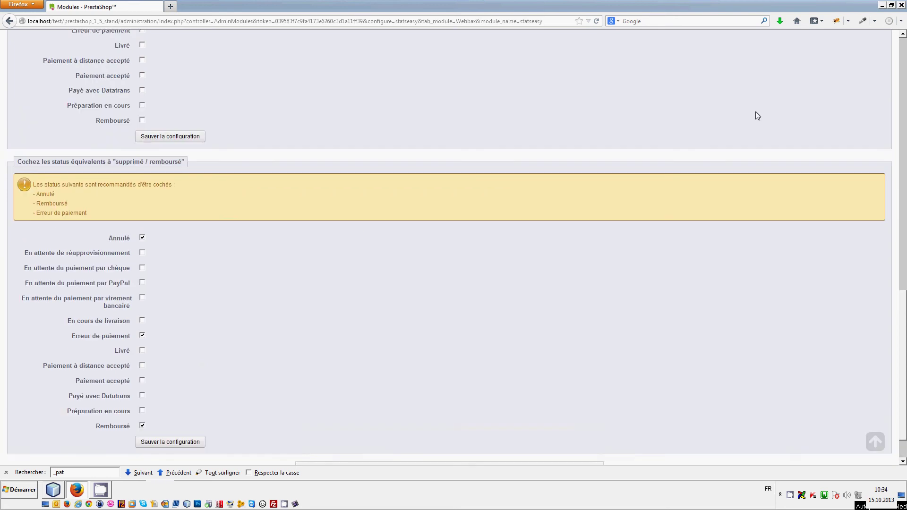
# Open the Stats Easy statistics page and check the start date of its period filter
pyautogui.moveTo(468, 62)
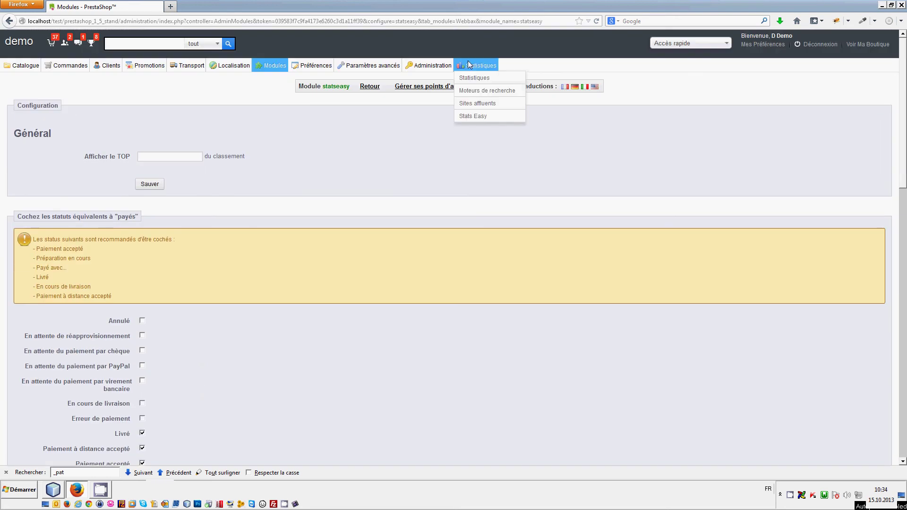
pyautogui.click(473, 116)
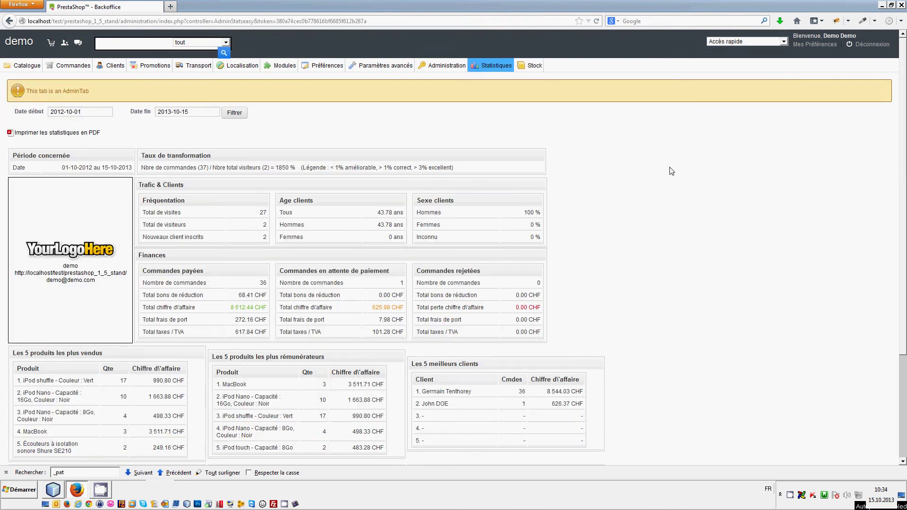
pyautogui.click(94, 114)
pyautogui.click(95, 112)
pyautogui.click(310, 118)
# Examine the shop statistics, from conversion rate, traffic and finances to best products, best customers, referring sites, customer origins and popular searches
pyautogui.scroll(-1, 226, 137)
pyautogui.scroll(1, 231, 140)
pyautogui.scroll(-2, 642, 264)
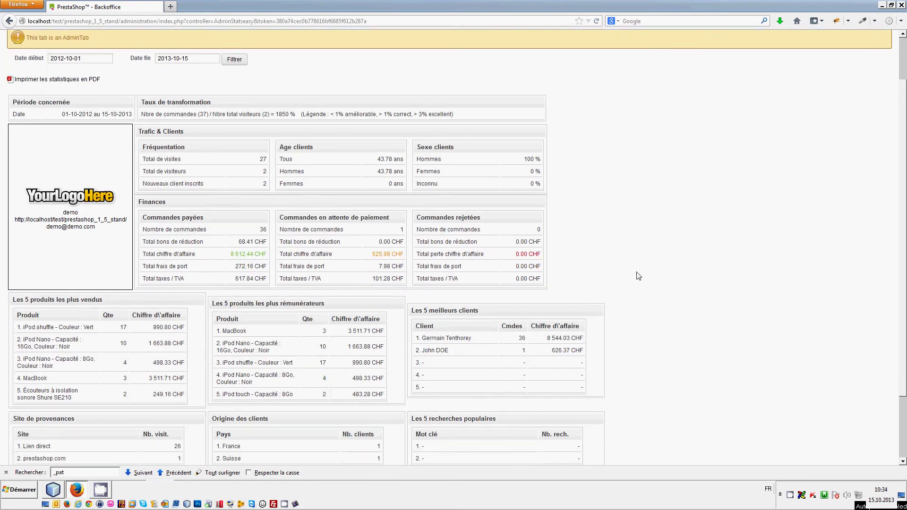
pyautogui.scroll(2, 638, 276)
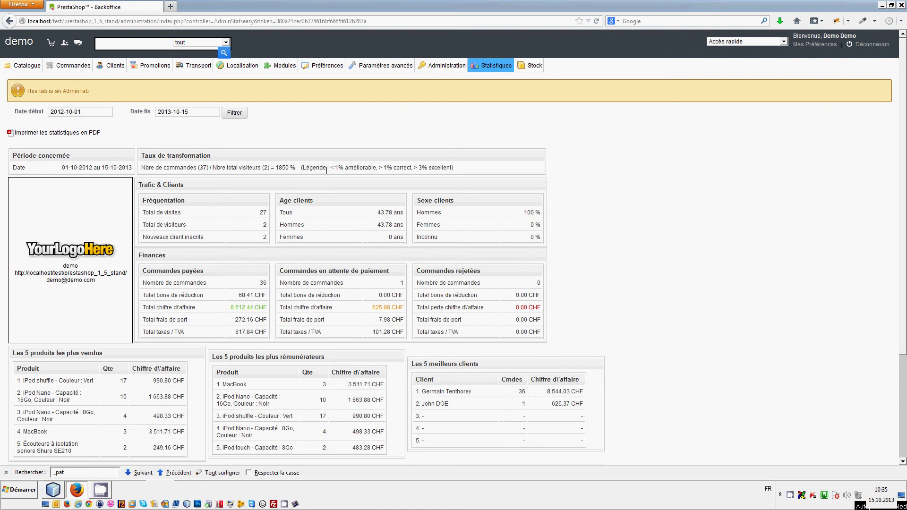
pyautogui.doubleClick(331, 168)
pyautogui.click(467, 170)
pyautogui.scroll(-2, 277, 266)
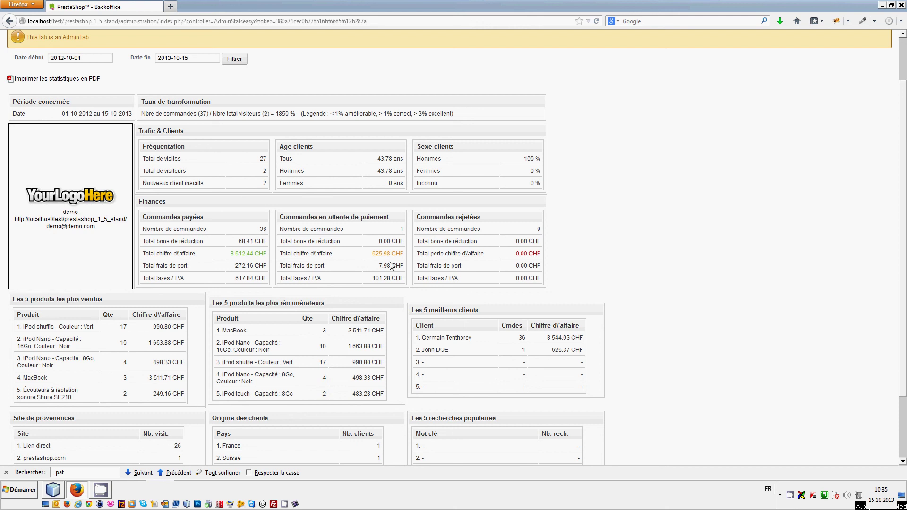
pyautogui.scroll(-3, 392, 265)
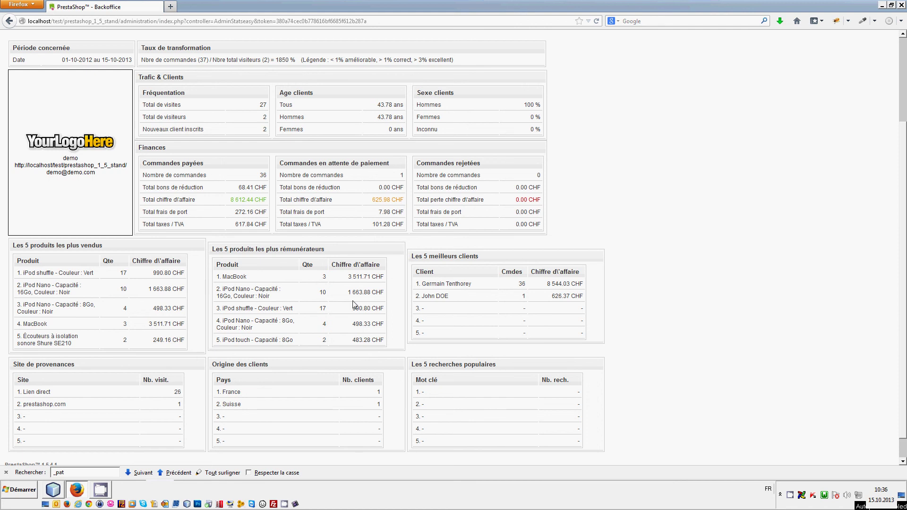
pyautogui.scroll(-1, 213, 331)
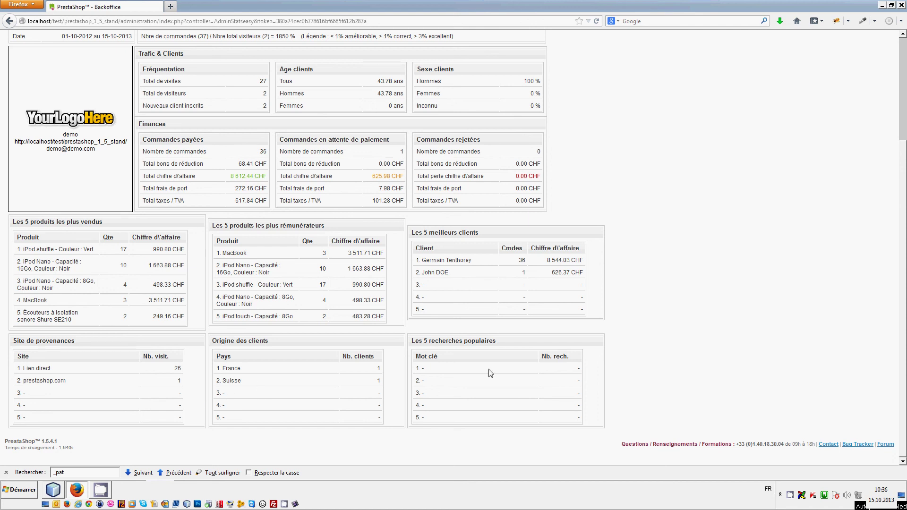
pyautogui.scroll(2, 500, 374)
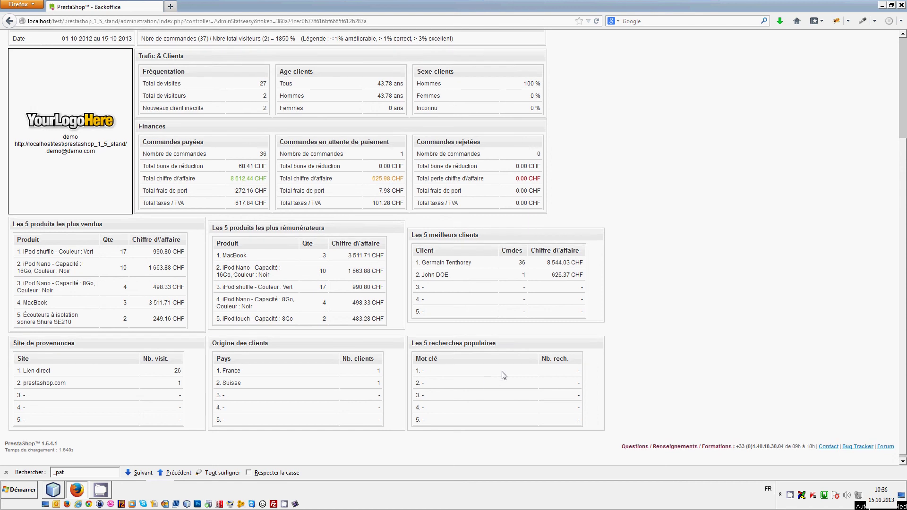
pyautogui.scroll(-3, 528, 357)
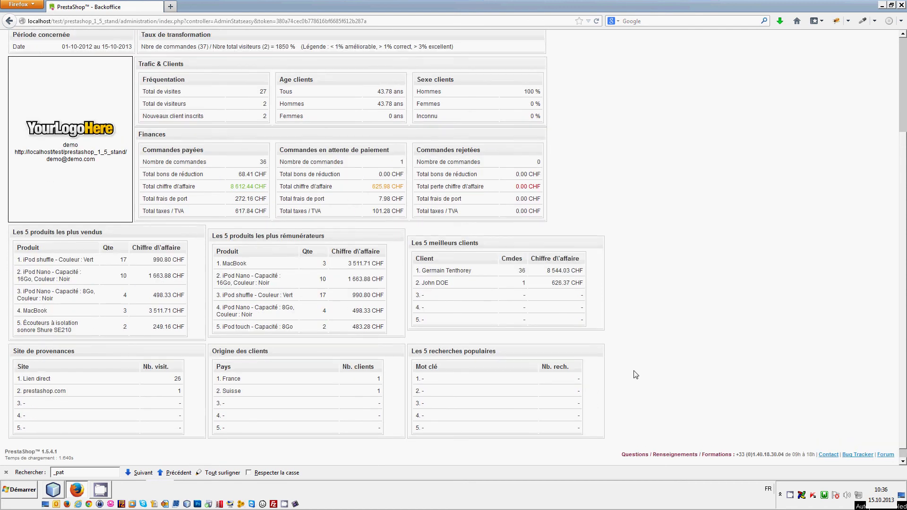
pyautogui.scroll(5, 634, 373)
pyautogui.scroll(-4, 629, 376)
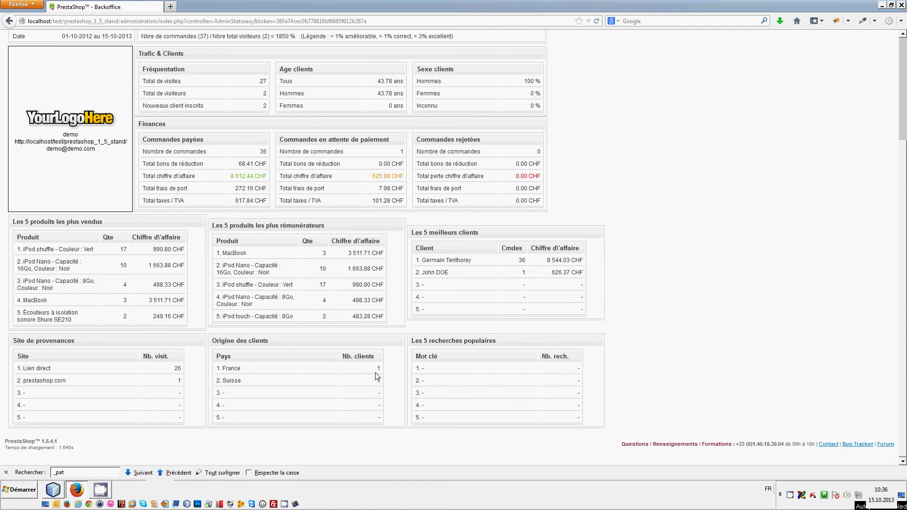
pyautogui.scroll(5, 378, 375)
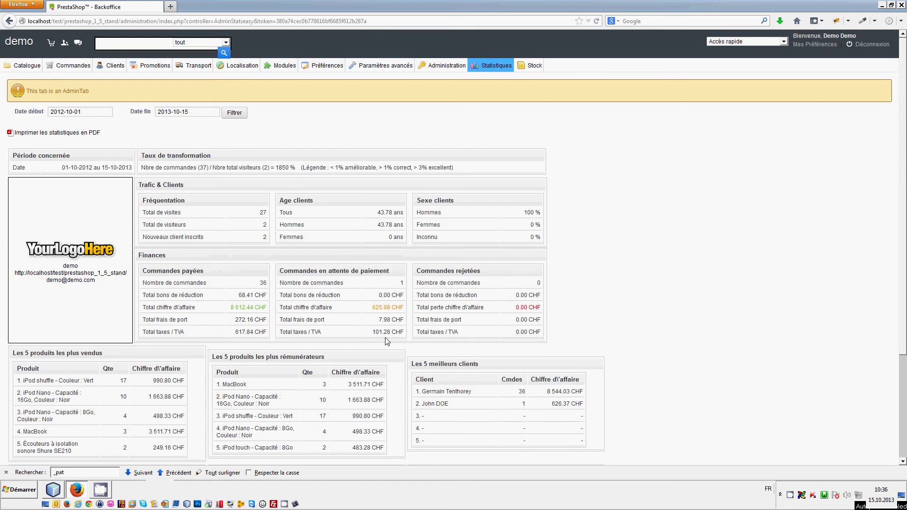
# Export the statistics as a PDF, save the file and view it in a repositioned Adobe Reader window
pyautogui.click(36, 135)
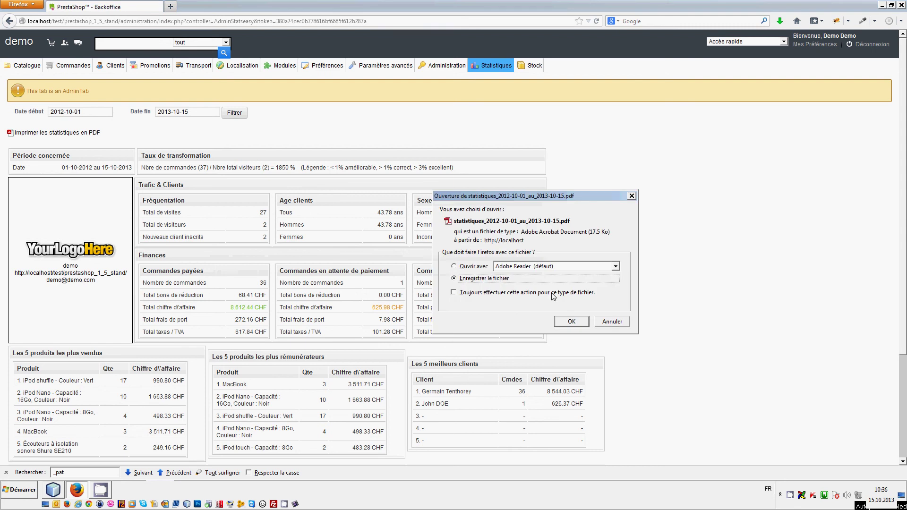
pyautogui.click(574, 322)
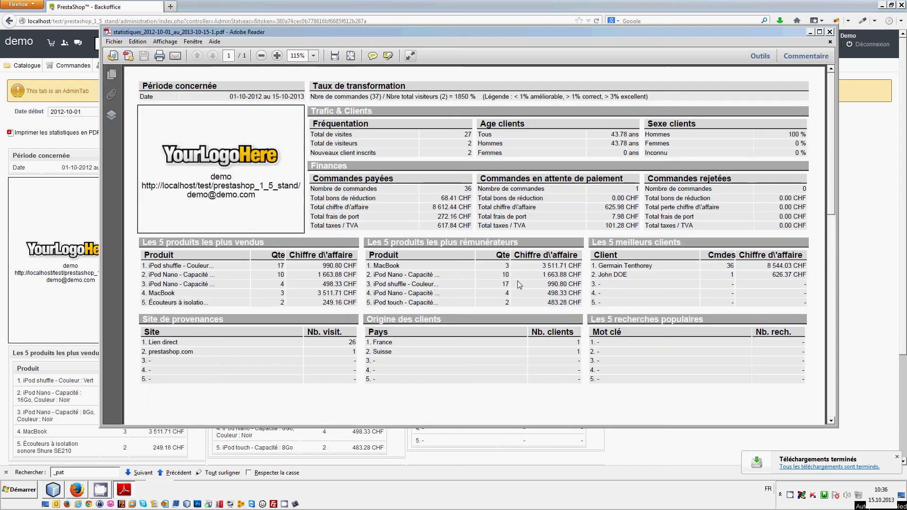
pyautogui.moveTo(341, 31); pyautogui.dragTo(301, 61)
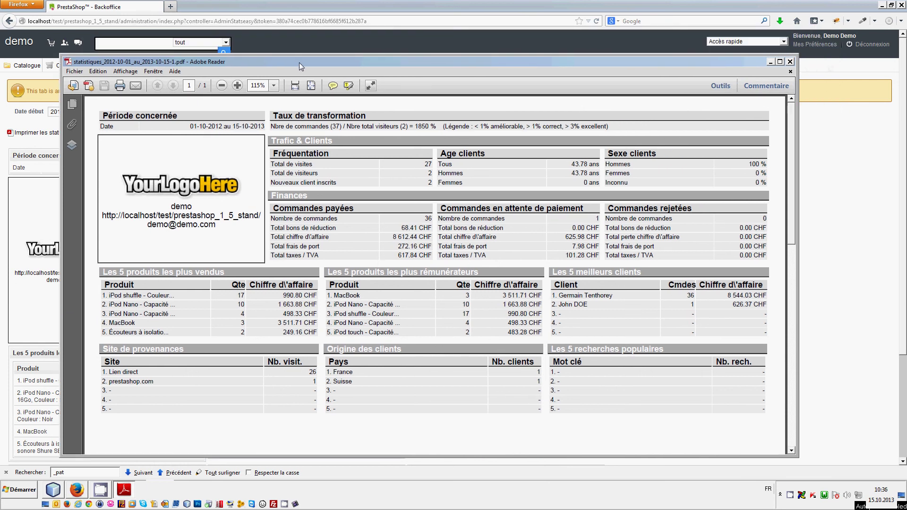